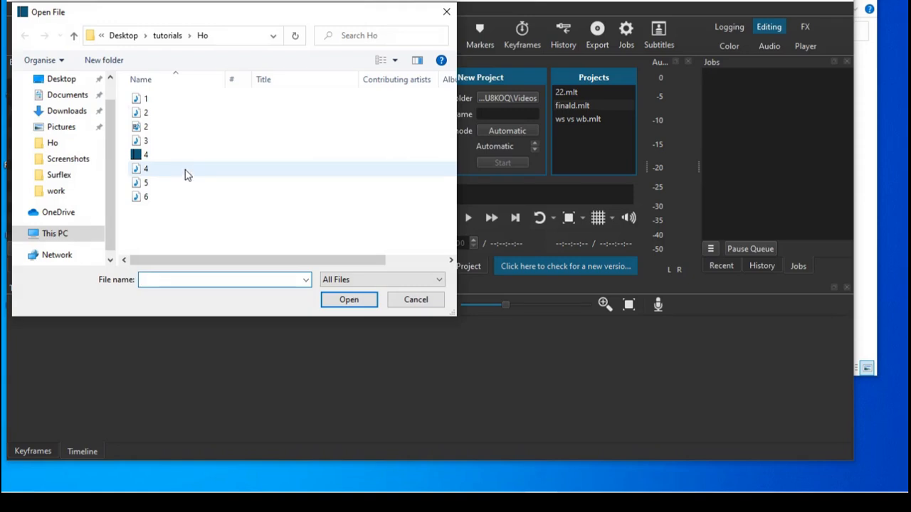
Open the video file 2 from the Ho folder and place it at the start of the timeline.
{"action": "left_click", "coordinate": [180, 132]}
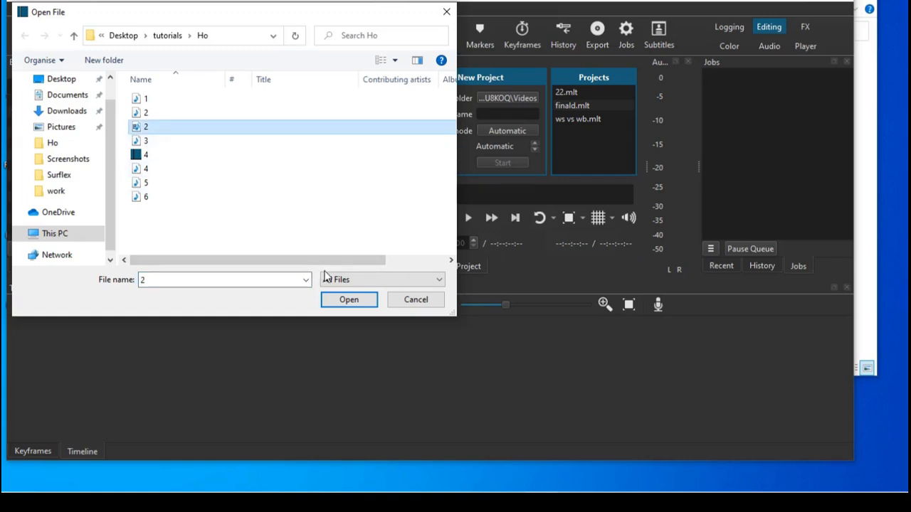
{"action": "left_click", "coordinate": [348, 300]}
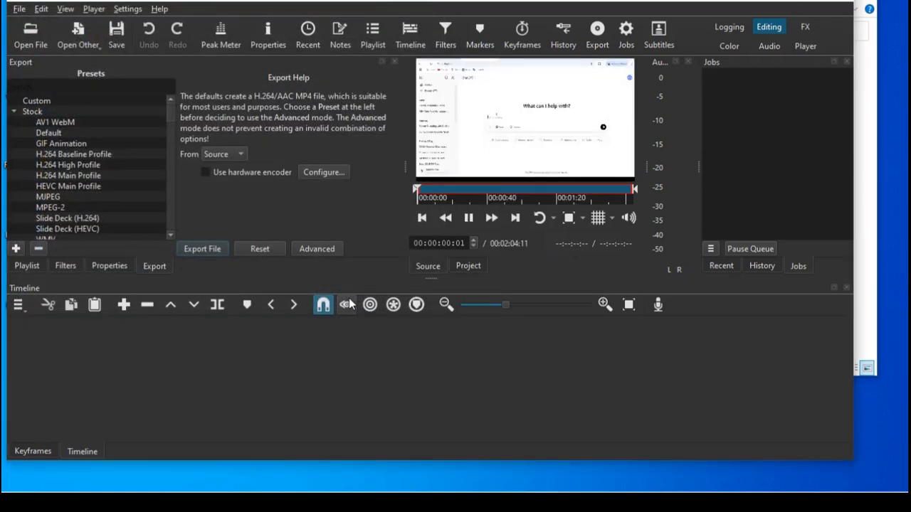
{"action": "left_click", "coordinate": [466, 222]}
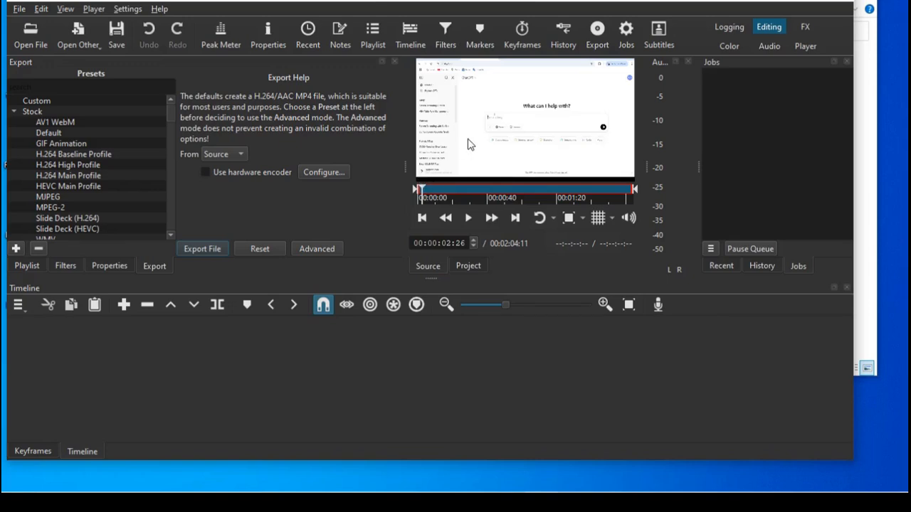
{"action": "left_click_drag", "start_coordinate": [470, 144], "coordinate": [295, 340]}
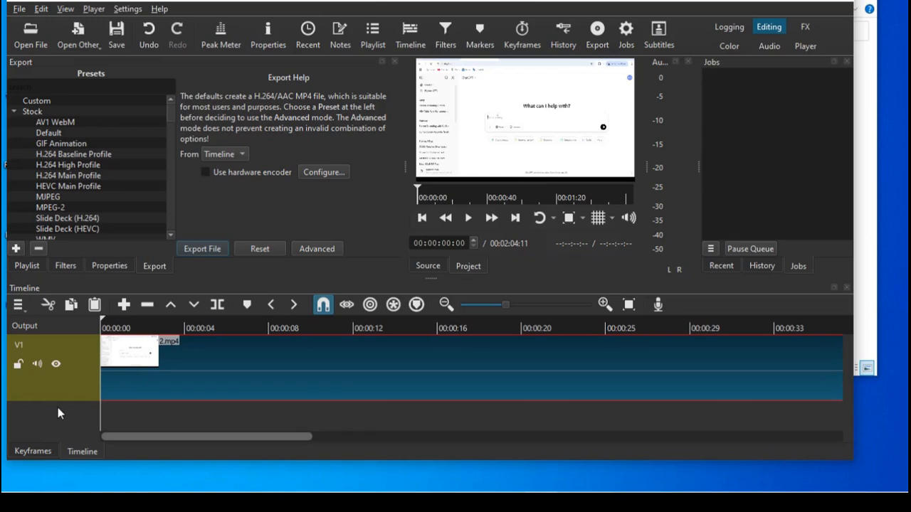
Add an audio track to the timeline below the video track.
{"action": "left_click", "coordinate": [19, 305]}
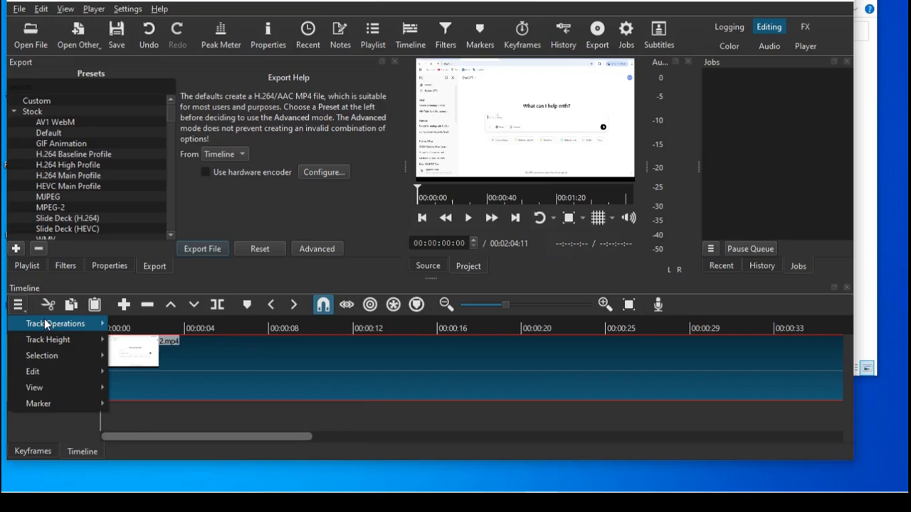
{"action": "mouse_move", "coordinate": [61, 329]}
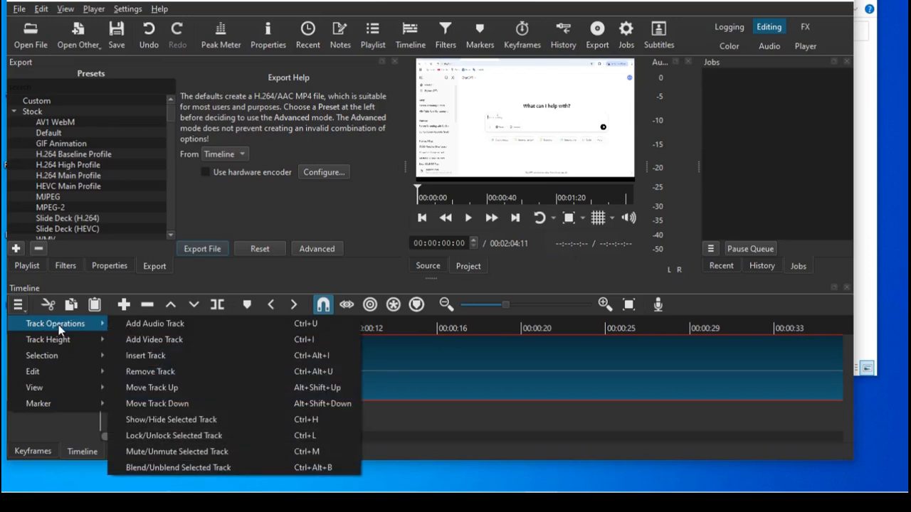
{"action": "left_click", "coordinate": [149, 328]}
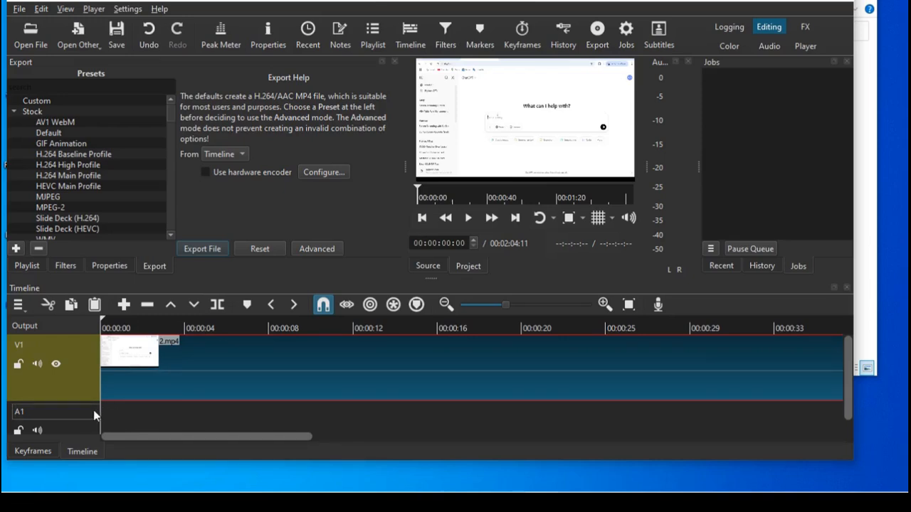
Import the audio files 1 to 6 from the Ho folder into the playlist and pause their playback.
{"action": "left_click", "coordinate": [30, 37]}
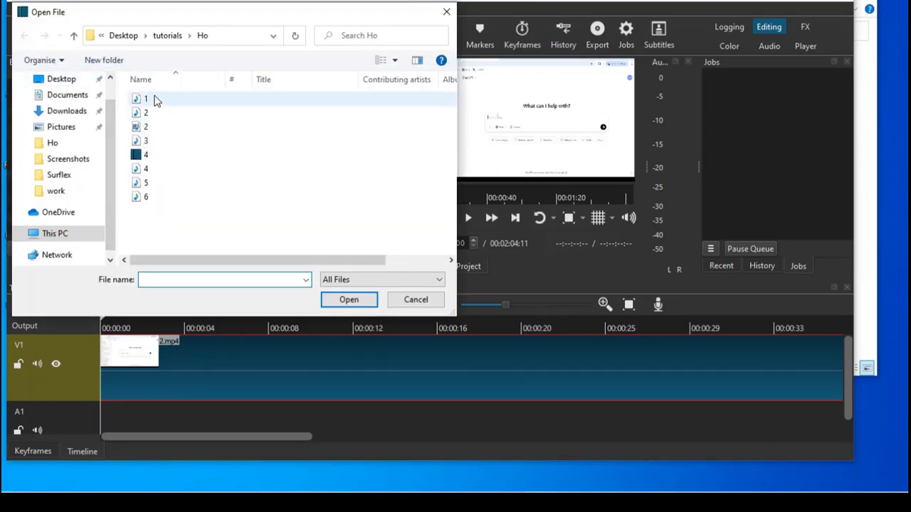
{"action": "left_click", "coordinate": [155, 101]}
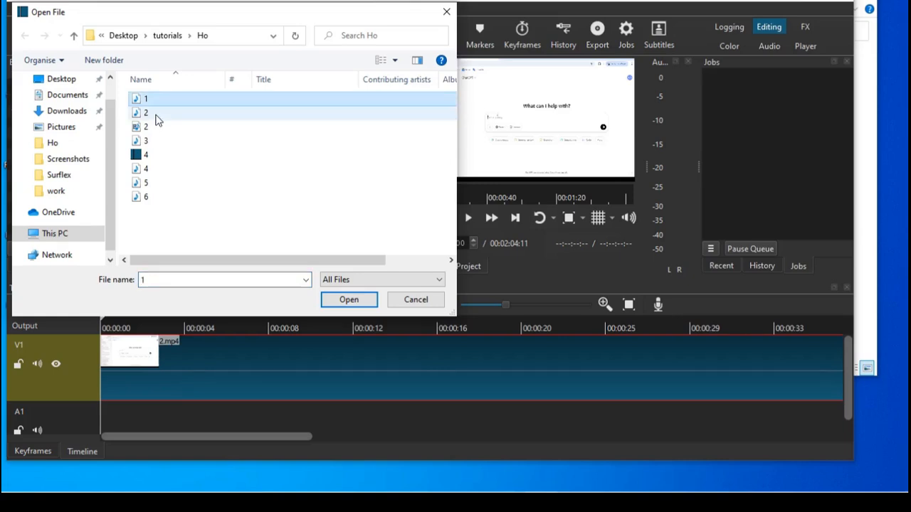
{"action": "left_click", "coordinate": [156, 114], "text": "ctrl"}
{"action": "left_click", "coordinate": [159, 144], "text": "ctrl"}
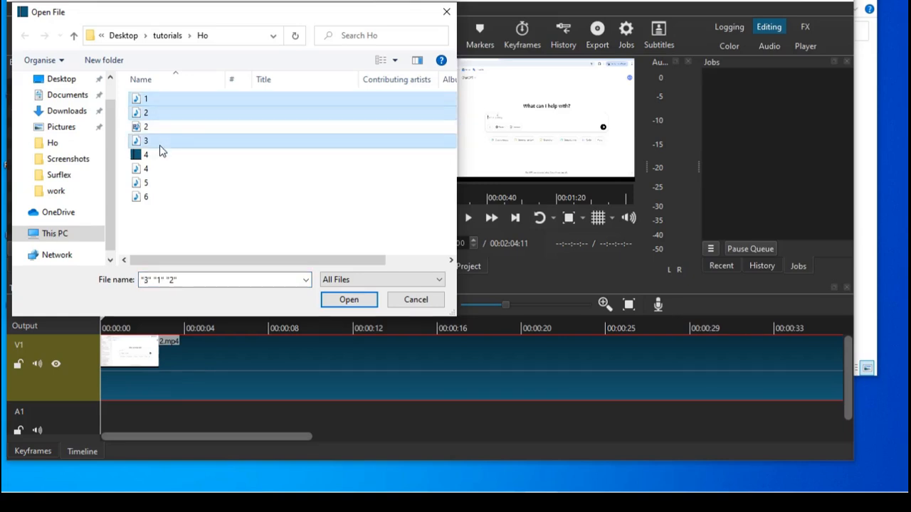
{"action": "left_click", "coordinate": [173, 171], "text": "ctrl"}
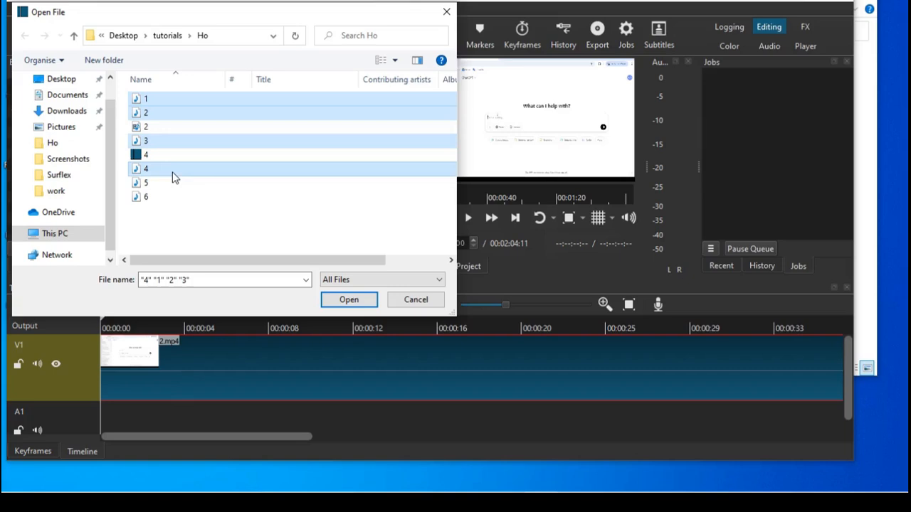
{"action": "left_click", "coordinate": [173, 185], "text": "ctrl"}
{"action": "left_click", "coordinate": [181, 201], "text": "ctrl"}
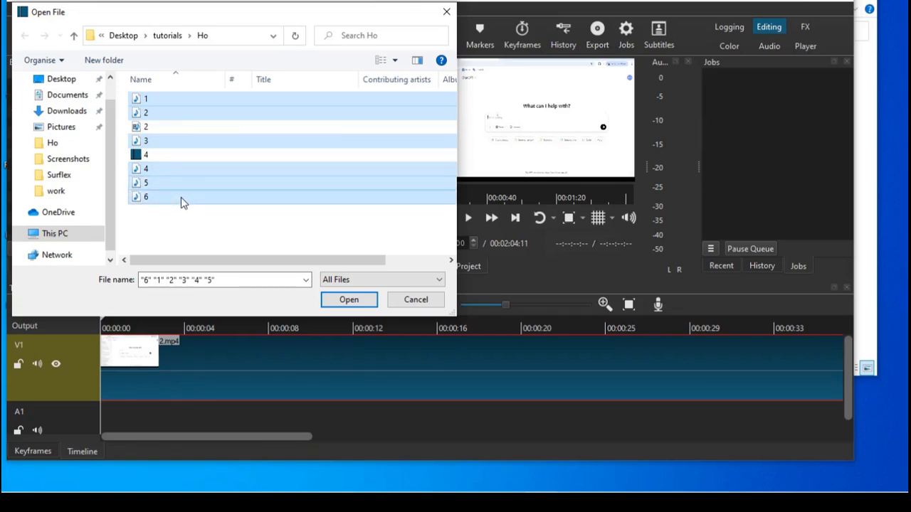
{"action": "left_click", "coordinate": [344, 305]}
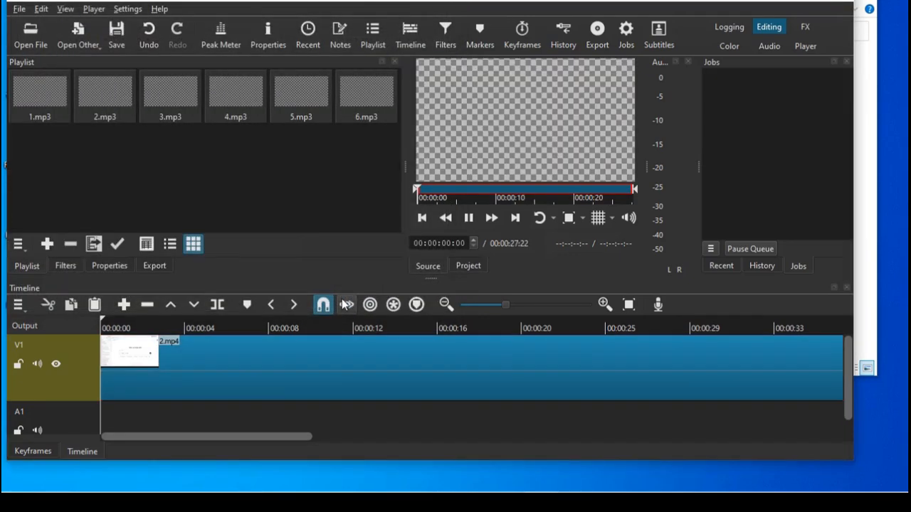
{"action": "left_click", "coordinate": [466, 218]}
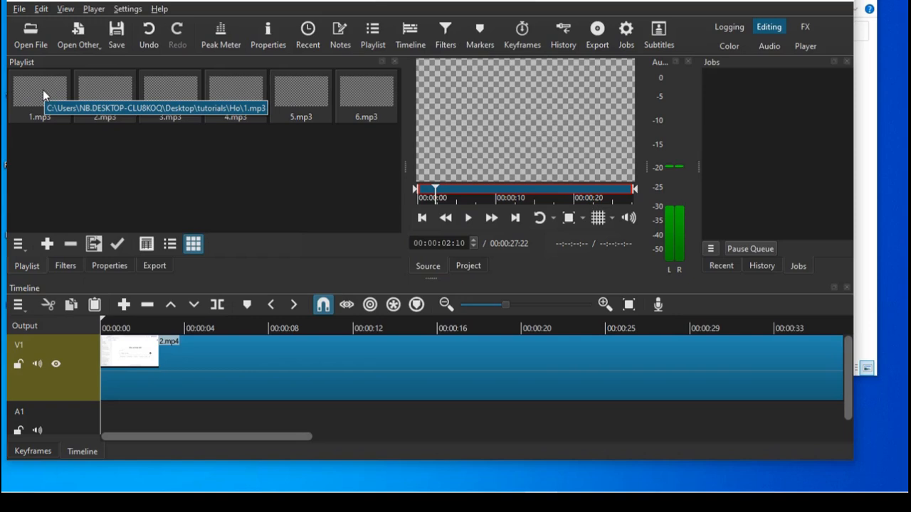
Place 1.mp3 at the start of audio track A1 and 2.mp3 directly after it.
{"action": "left_click_drag", "start_coordinate": [44, 89], "coordinate": [116, 413]}
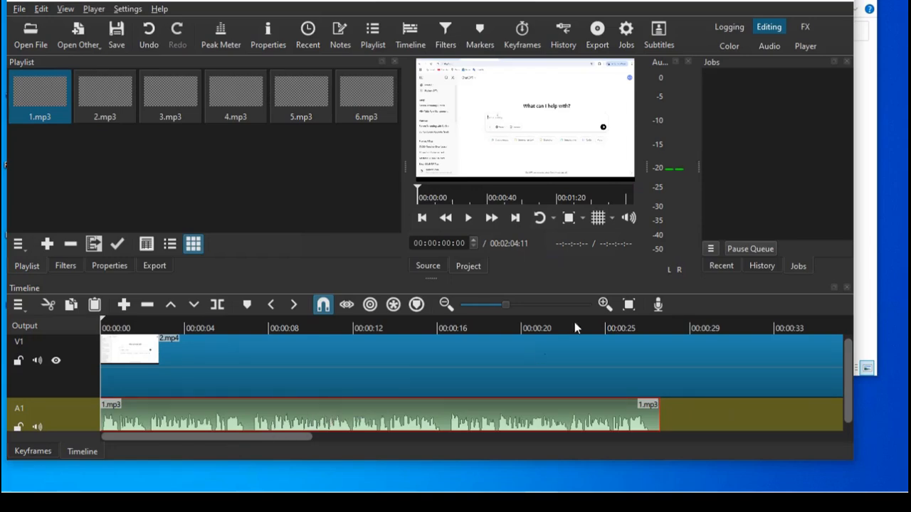
{"action": "left_click", "coordinate": [817, 2]}
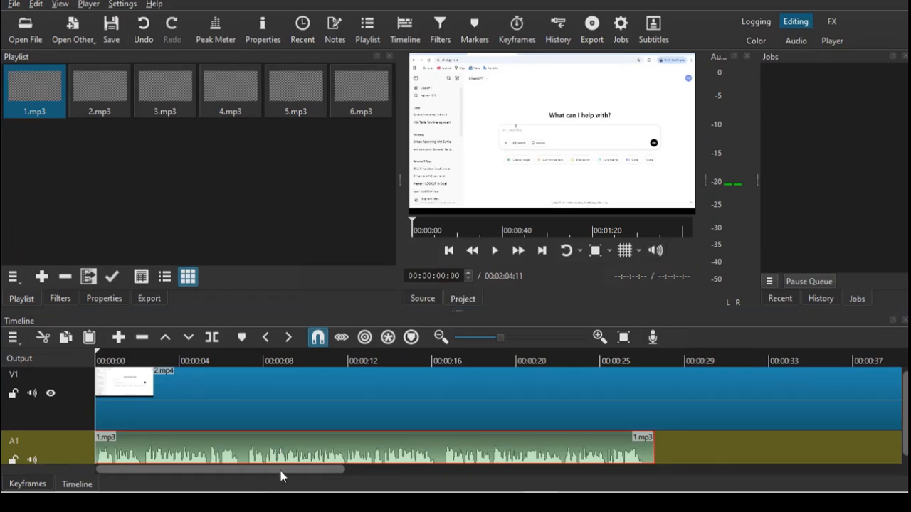
{"action": "left_click_drag", "start_coordinate": [280, 472], "coordinate": [207, 485]}
{"action": "left_click_drag", "start_coordinate": [110, 98], "coordinate": [673, 453]}
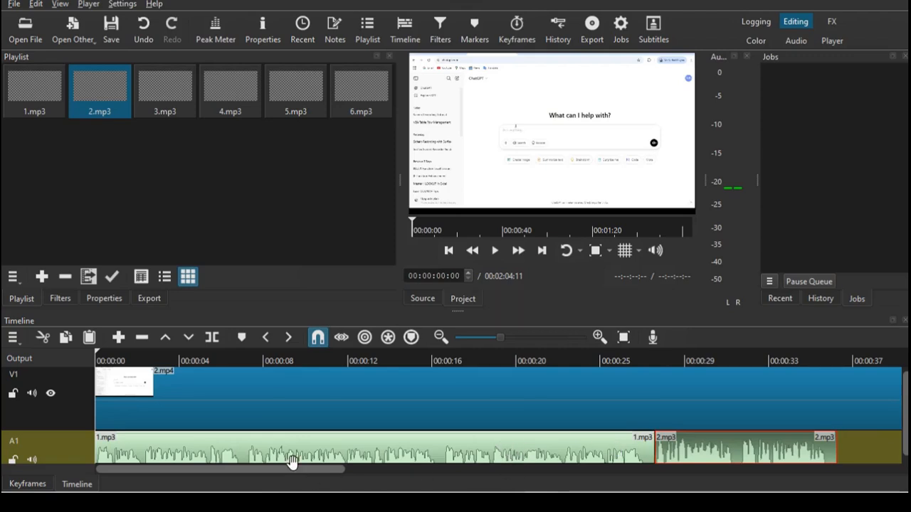
Append 3.mp3, 4.mp3, 5.mp3 and 6.mp3 end to end after 2.mp3 on audio track A1.
{"action": "left_click_drag", "start_coordinate": [294, 468], "coordinate": [467, 468]}
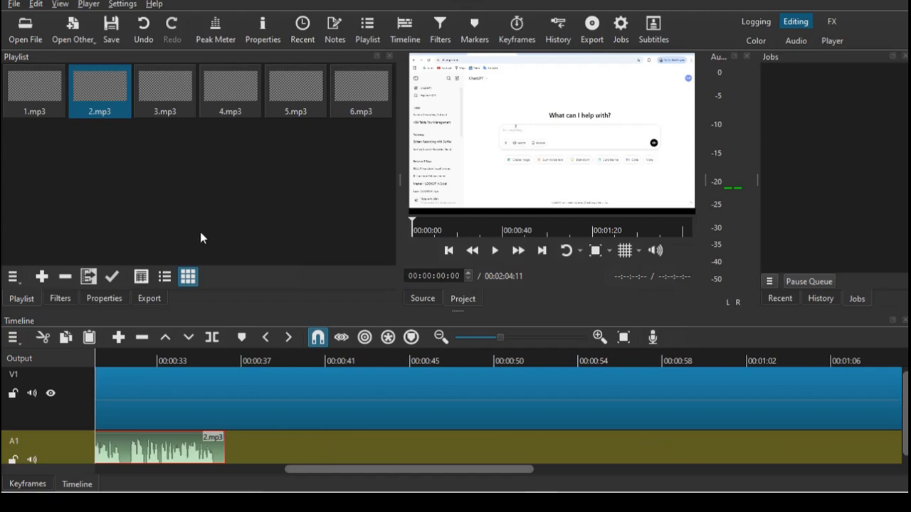
{"action": "left_click_drag", "start_coordinate": [176, 95], "coordinate": [250, 455]}
{"action": "left_click_drag", "start_coordinate": [367, 90], "coordinate": [785, 471]}
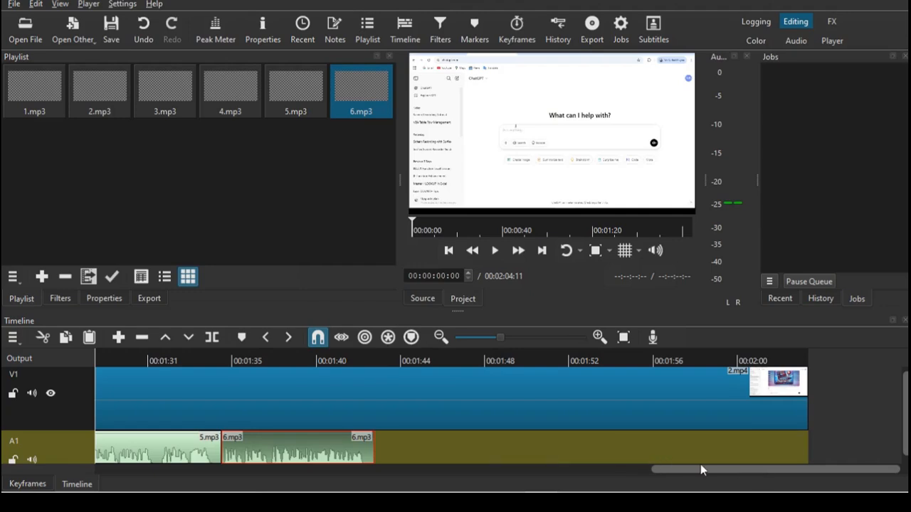
{"action": "left_click_drag", "start_coordinate": [694, 474], "coordinate": [247, 470]}
{"action": "left_click_drag", "start_coordinate": [183, 456], "coordinate": [97, 458]}
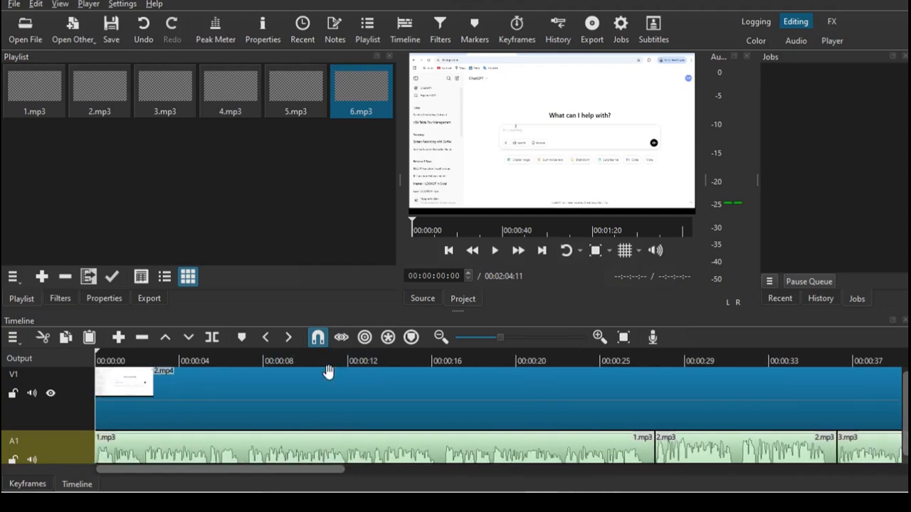
Lower the player's volume to about -30 dB and play the project from the start.
{"action": "left_click", "coordinate": [658, 250]}
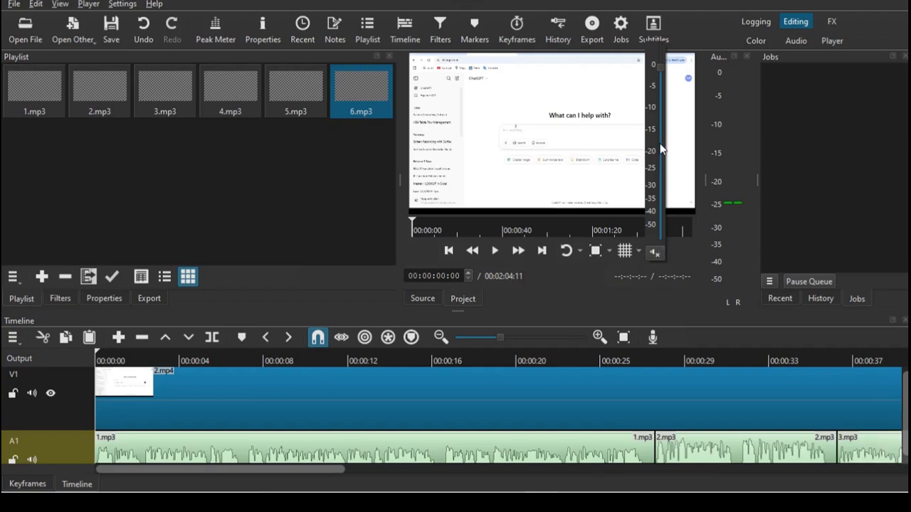
{"action": "left_click", "coordinate": [660, 163]}
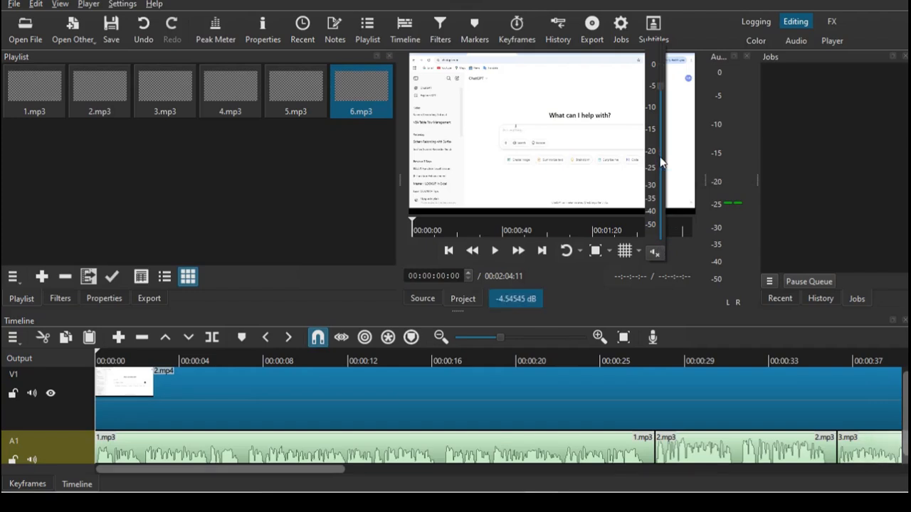
{"action": "left_click_drag", "start_coordinate": [660, 163], "coordinate": [662, 184]}
{"action": "left_click", "coordinate": [496, 253]}
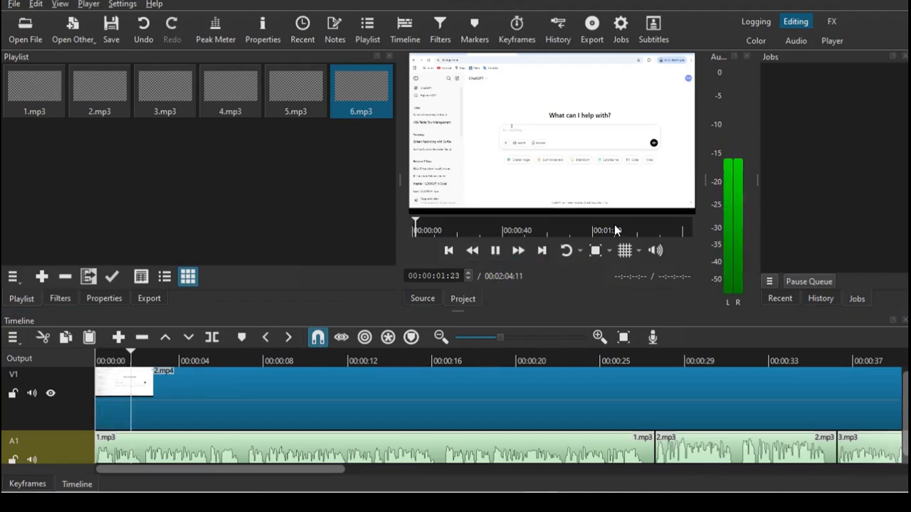
Reduce the player's volume further in two stages during playback, to below -35 dB.
{"action": "left_click", "coordinate": [658, 252]}
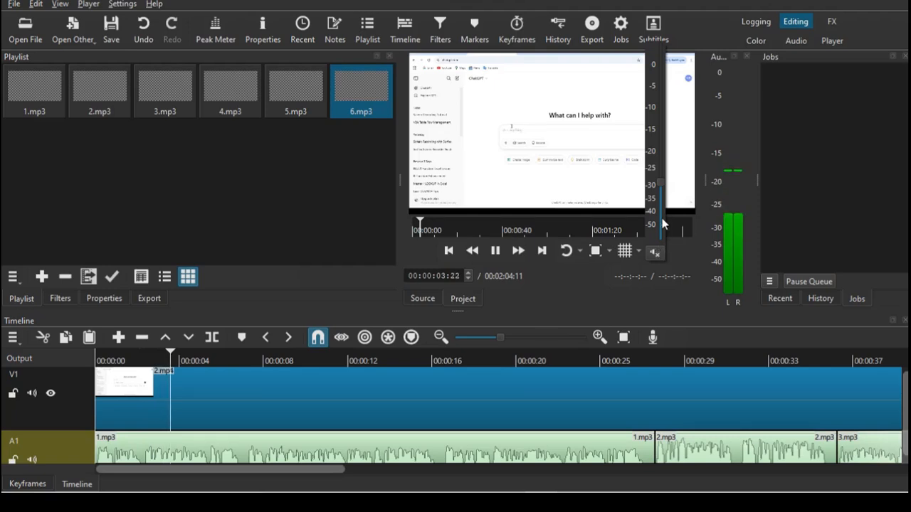
{"action": "left_click", "coordinate": [662, 223]}
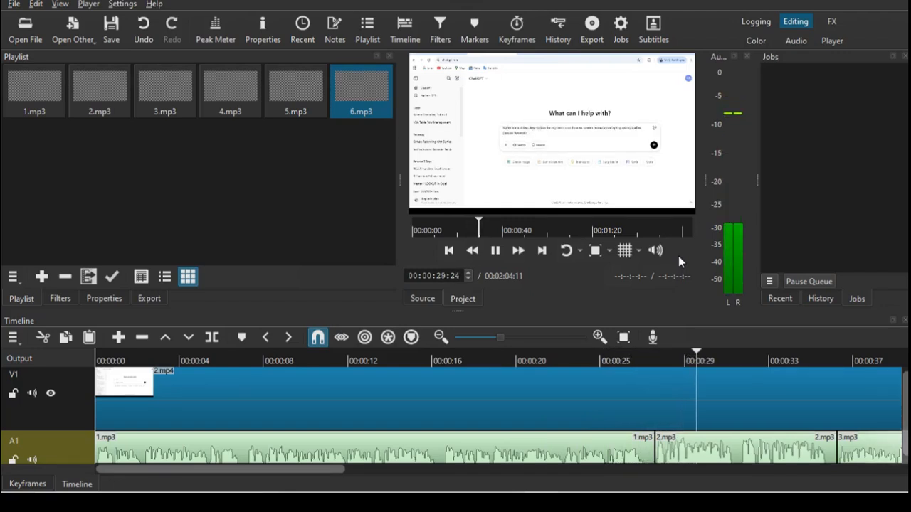
{"action": "left_click", "coordinate": [662, 251]}
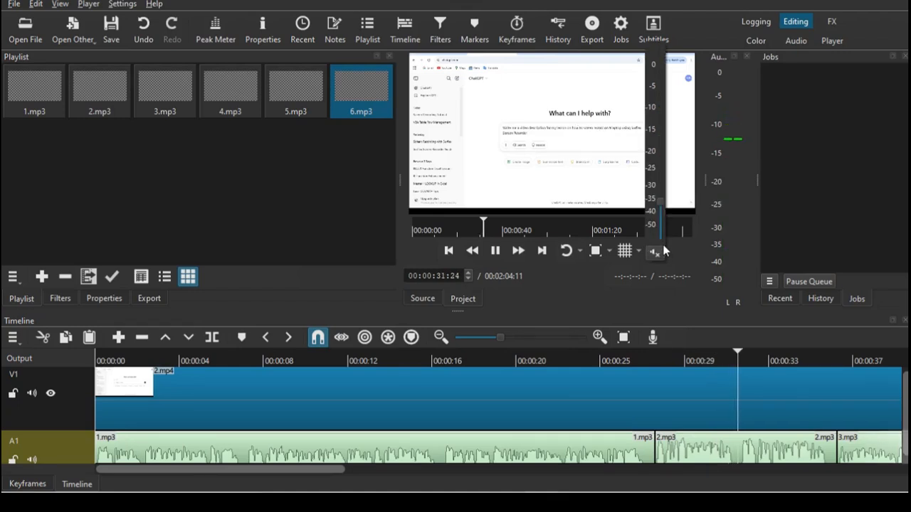
{"action": "left_click", "coordinate": [662, 228]}
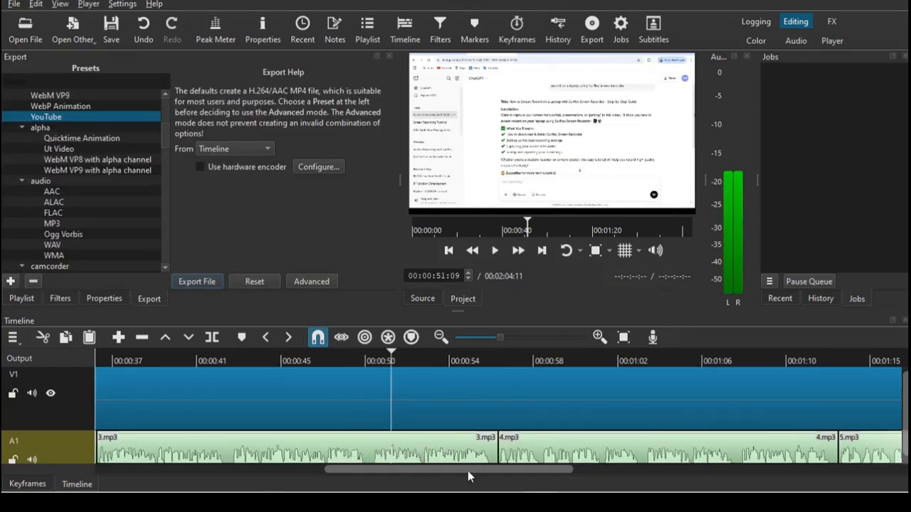
Split 3.mp3 on the audio track at 00:00:51:09 and delete the part after the split.
{"action": "left_click", "coordinate": [410, 452]}
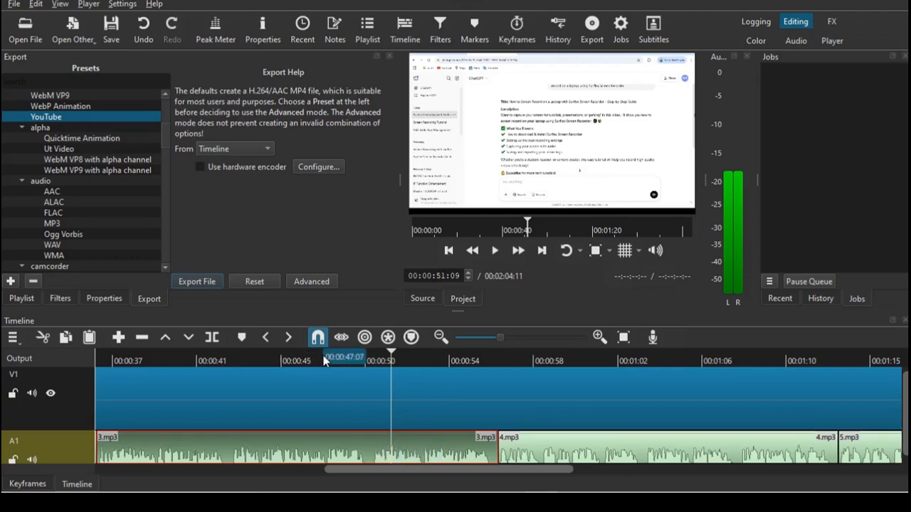
{"action": "left_click", "coordinate": [212, 337]}
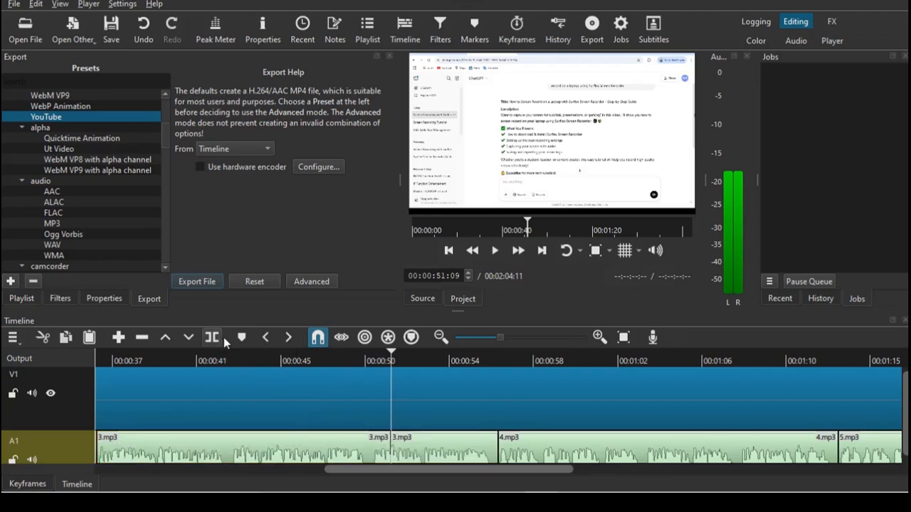
{"action": "left_click", "coordinate": [417, 453]}
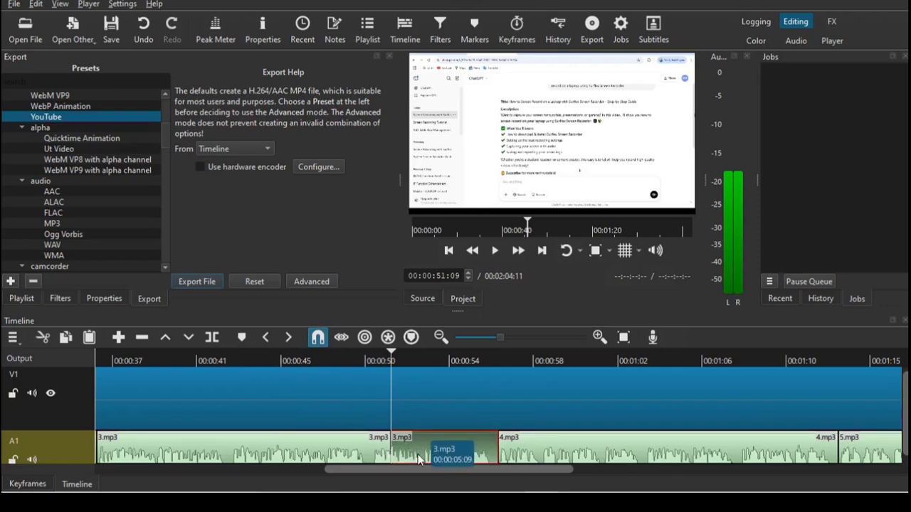
{"action": "key", "text": "Delete"}
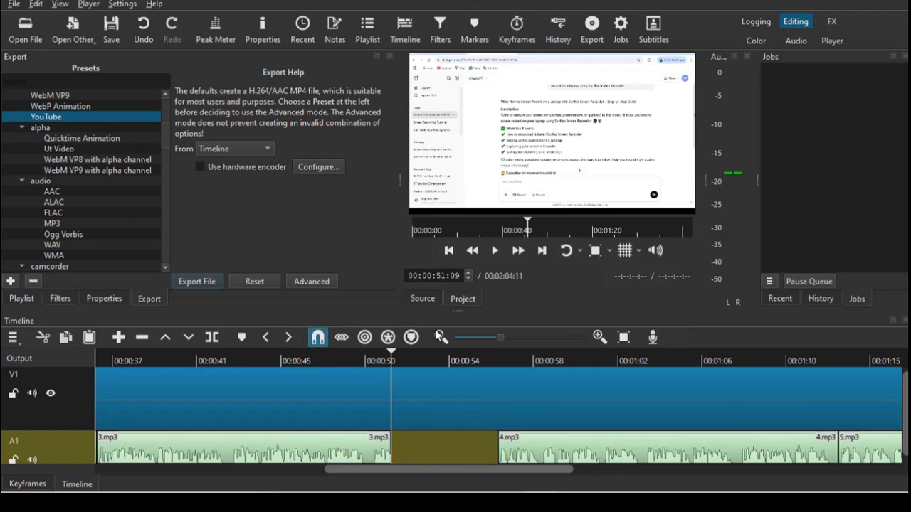
Play the project across the gap after 3.mp3, pause, and undo both the deletion and the split.
{"action": "left_click", "coordinate": [497, 250]}
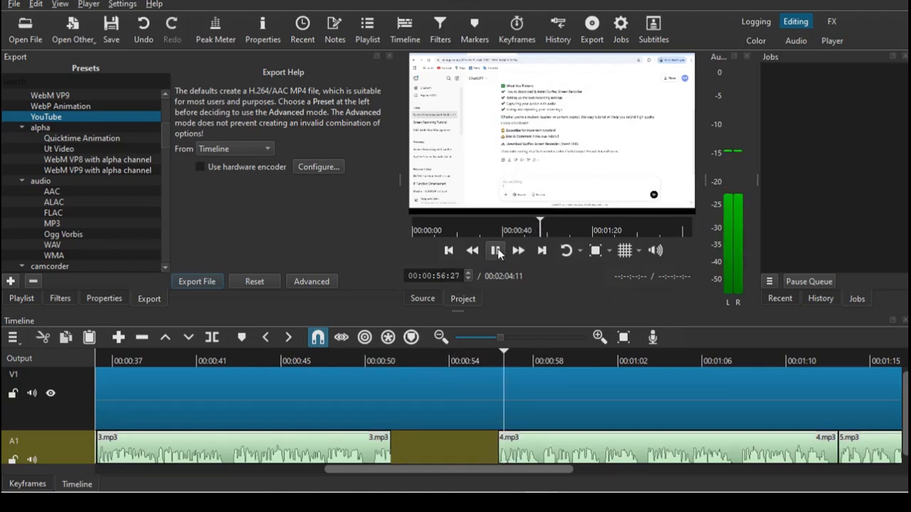
{"action": "left_click", "coordinate": [496, 251]}
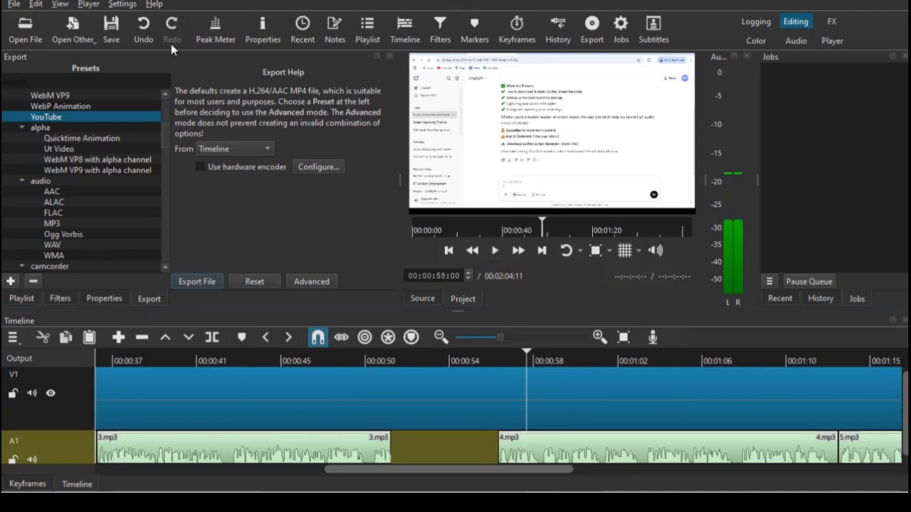
{"action": "left_click", "coordinate": [144, 26]}
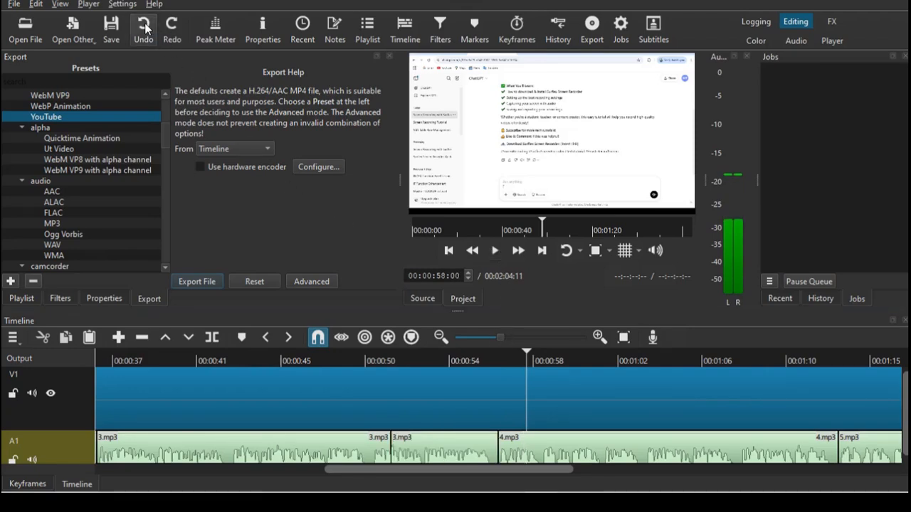
{"action": "left_click", "coordinate": [145, 26]}
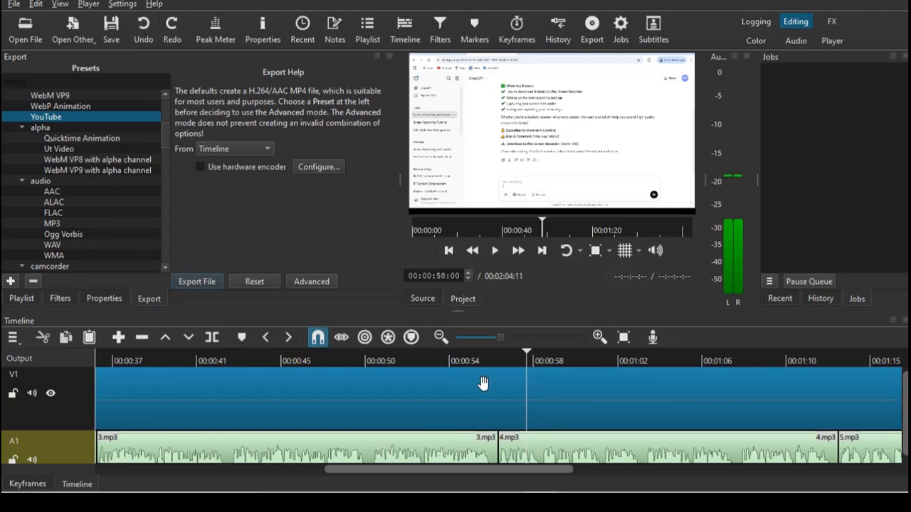
Split 4.mp3 on the audio track at 00:01:03:19.
{"action": "left_click", "coordinate": [526, 356]}
{"action": "left_click_drag", "start_coordinate": [540, 355], "coordinate": [640, 357]}
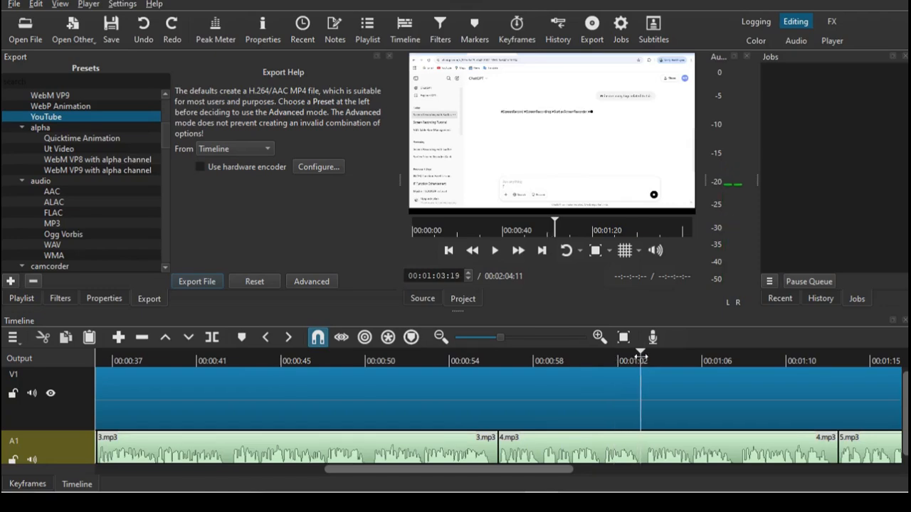
{"action": "left_click", "coordinate": [616, 454]}
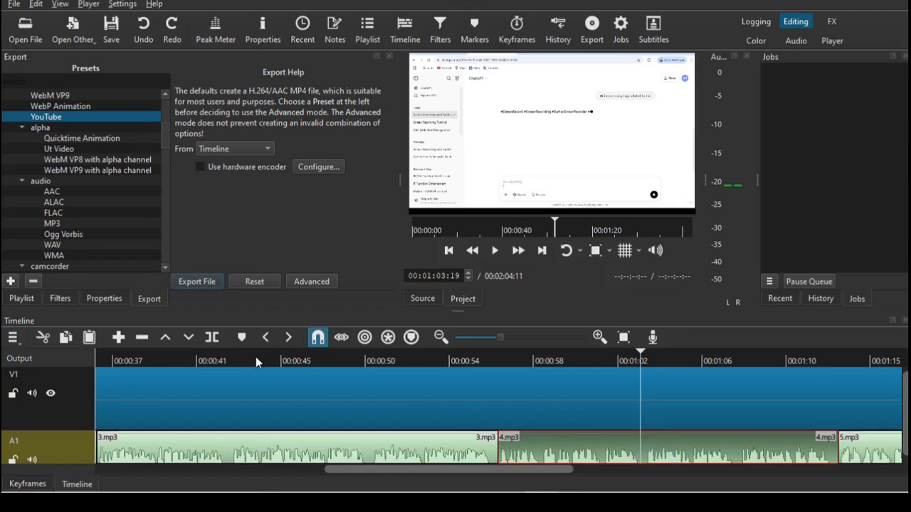
{"action": "left_click", "coordinate": [211, 337]}
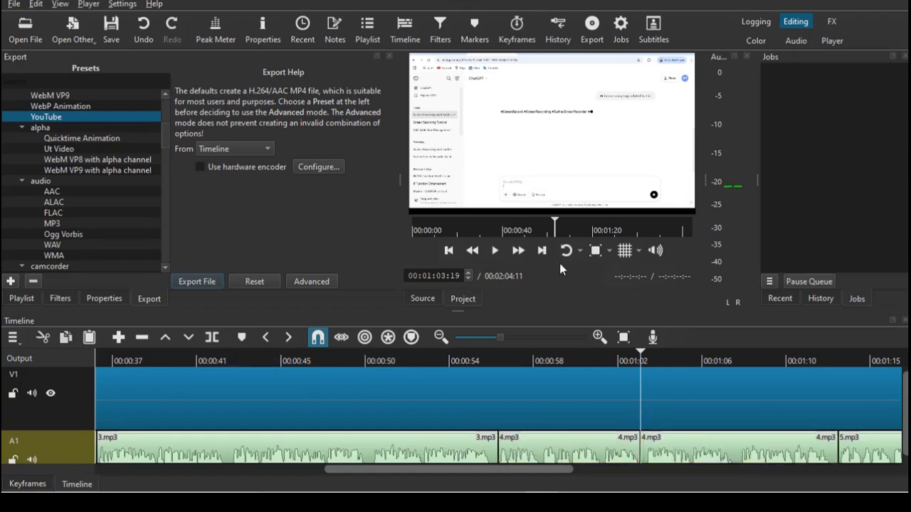
Play the project on to 00:01:05:17, pause, and split the second part of 4.mp3 there.
{"action": "left_click", "coordinate": [496, 249]}
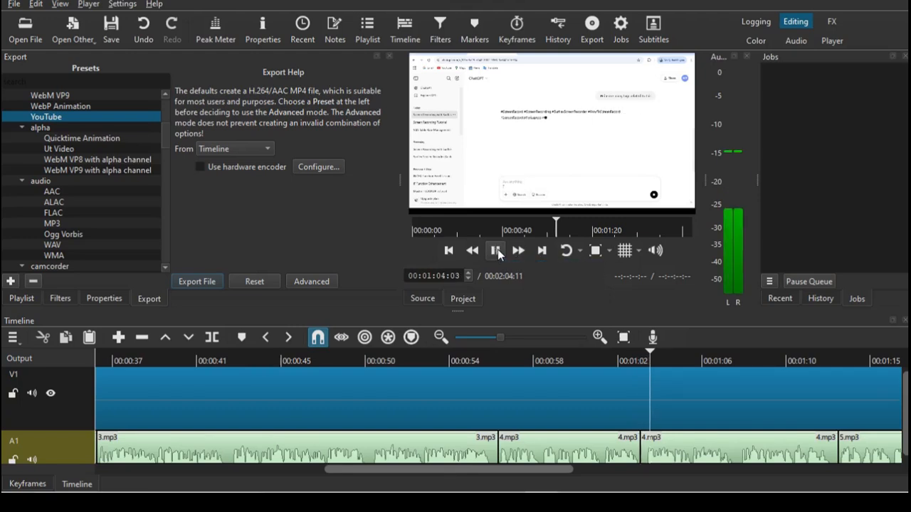
{"action": "left_click", "coordinate": [498, 248]}
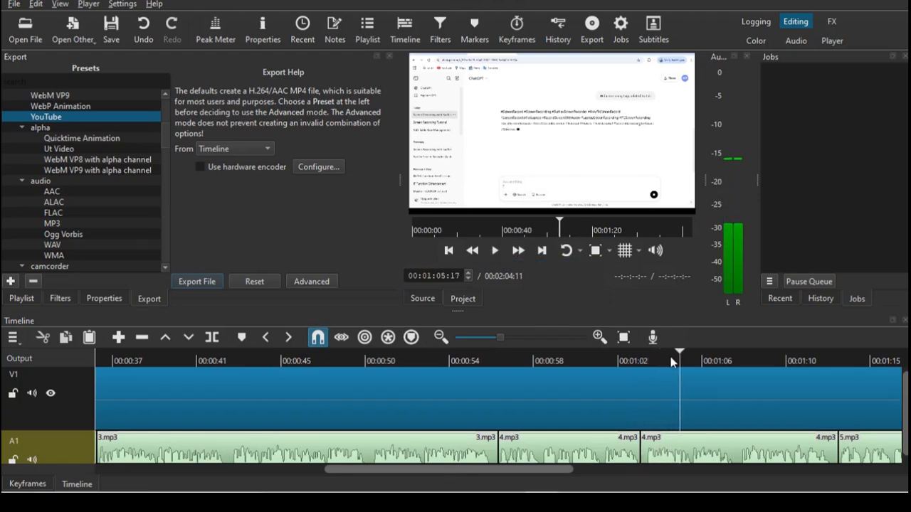
{"action": "left_click", "coordinate": [650, 446]}
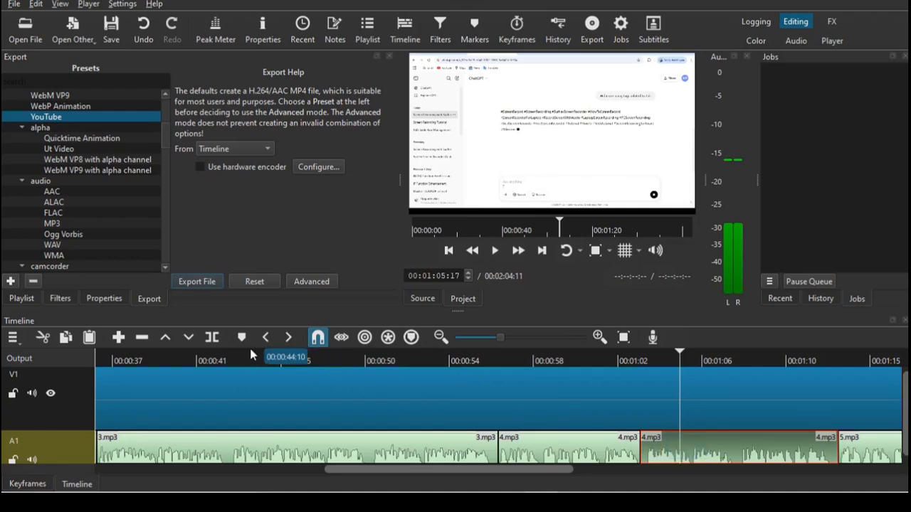
{"action": "left_click", "coordinate": [212, 336]}
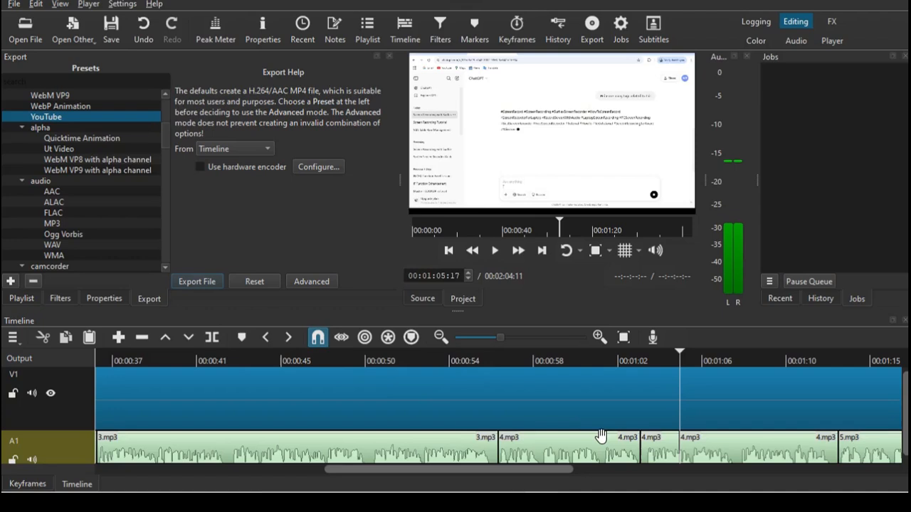
Delete the short 4.mp3 piece between the two splits and move the remaining part back to close the gap.
{"action": "left_click", "coordinate": [669, 446]}
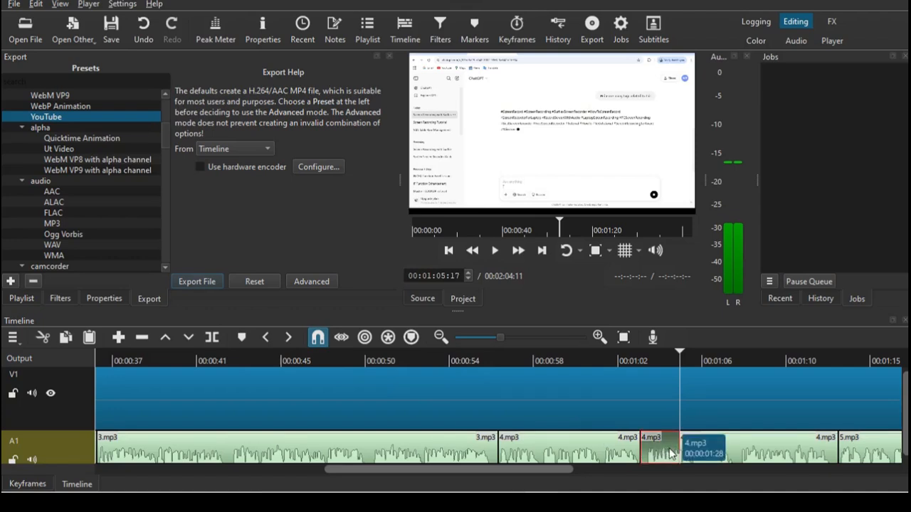
{"action": "key", "text": "Delete"}
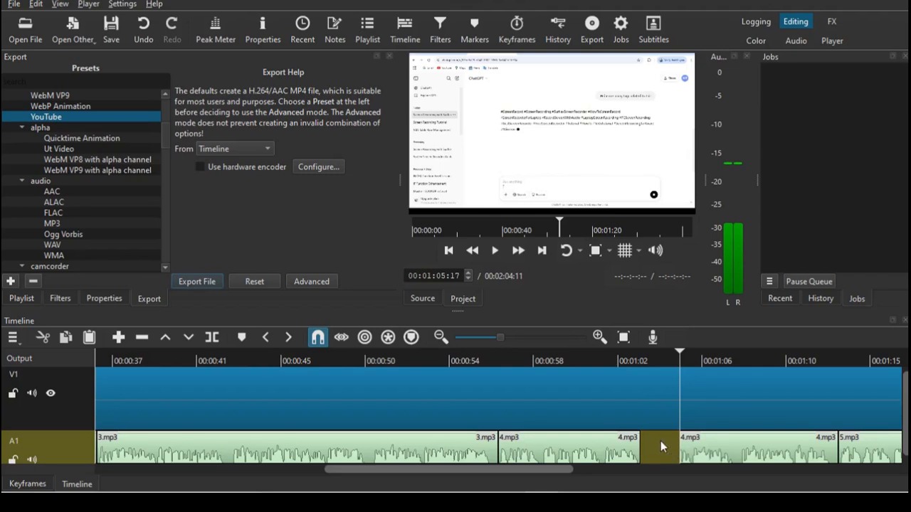
{"action": "left_click_drag", "start_coordinate": [690, 445], "coordinate": [660, 448]}
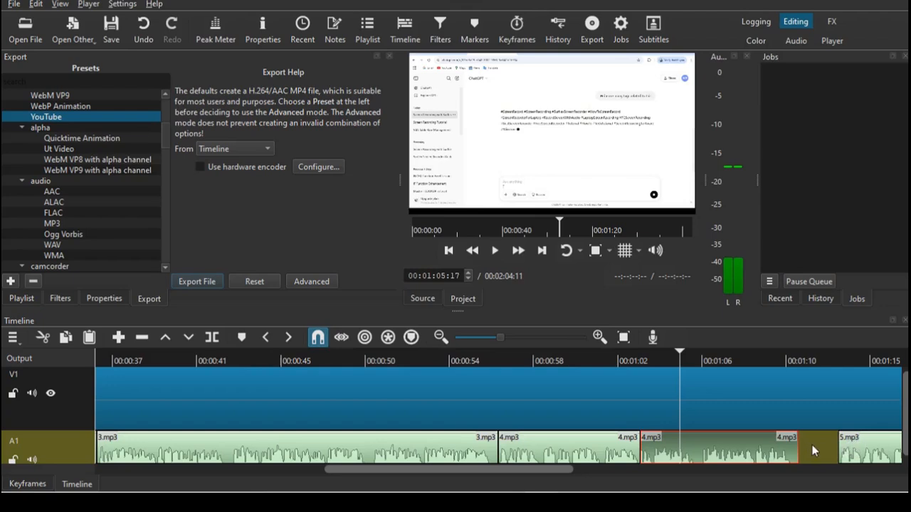
Undo the clip move, the deletion and both splits of 4.mp3.
{"action": "left_click", "coordinate": [143, 31]}
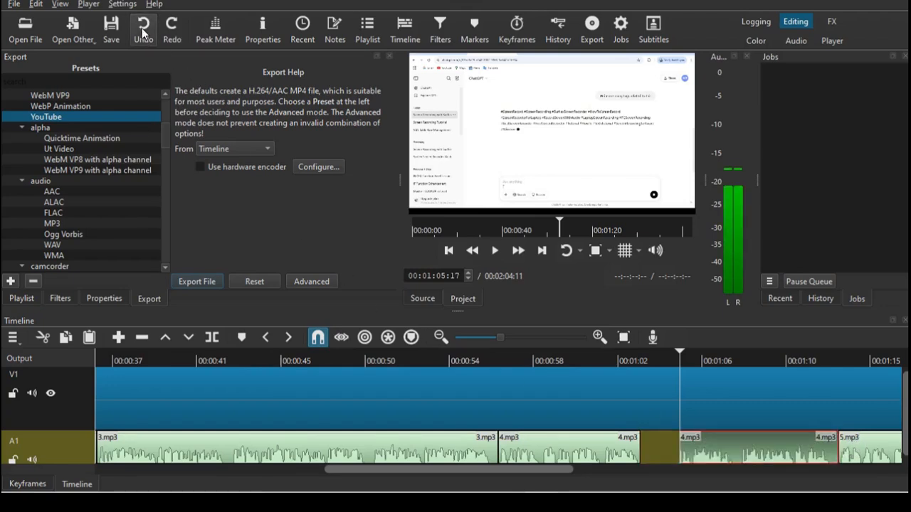
{"action": "left_click", "coordinate": [143, 32]}
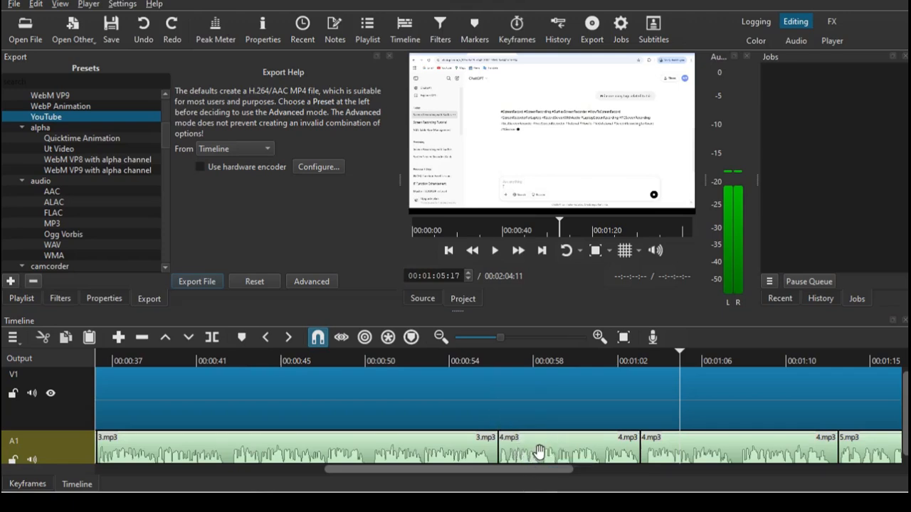
{"action": "left_click", "coordinate": [146, 26]}
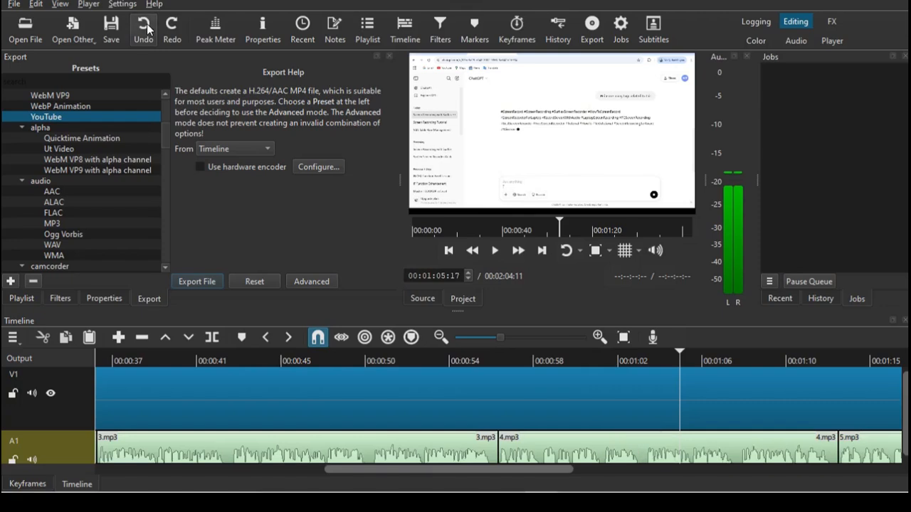
Move 4.mp3 over the end of 3.mp3 to create a crossfade, and undo the move.
{"action": "left_click_drag", "start_coordinate": [532, 443], "coordinate": [367, 446]}
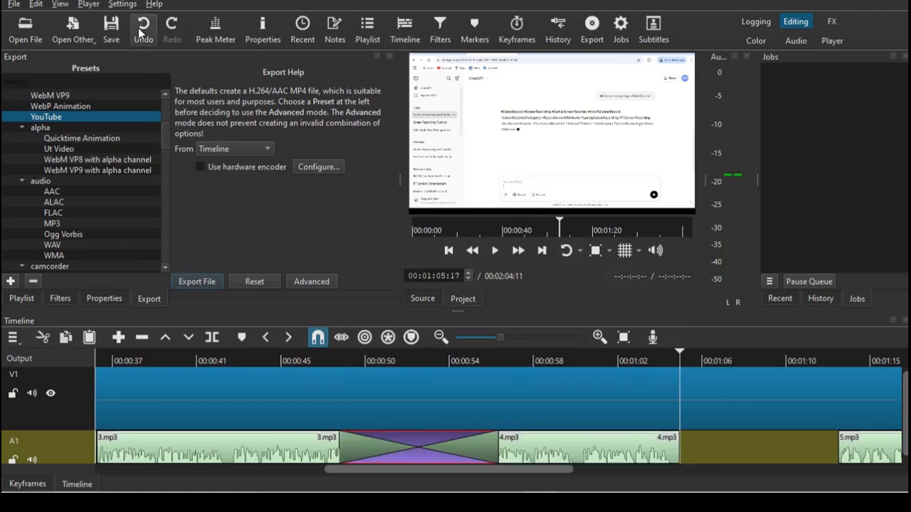
{"action": "left_click", "coordinate": [142, 32]}
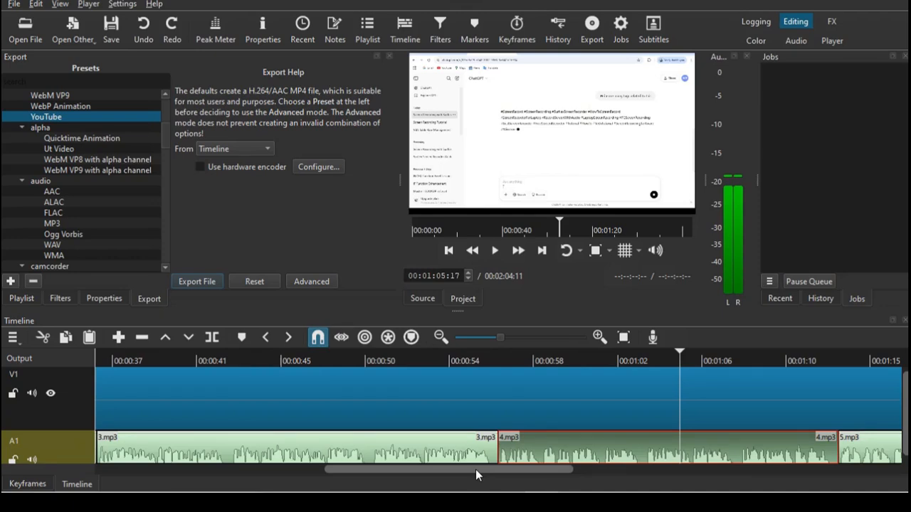
{"action": "left_click_drag", "start_coordinate": [476, 468], "coordinate": [218, 475]}
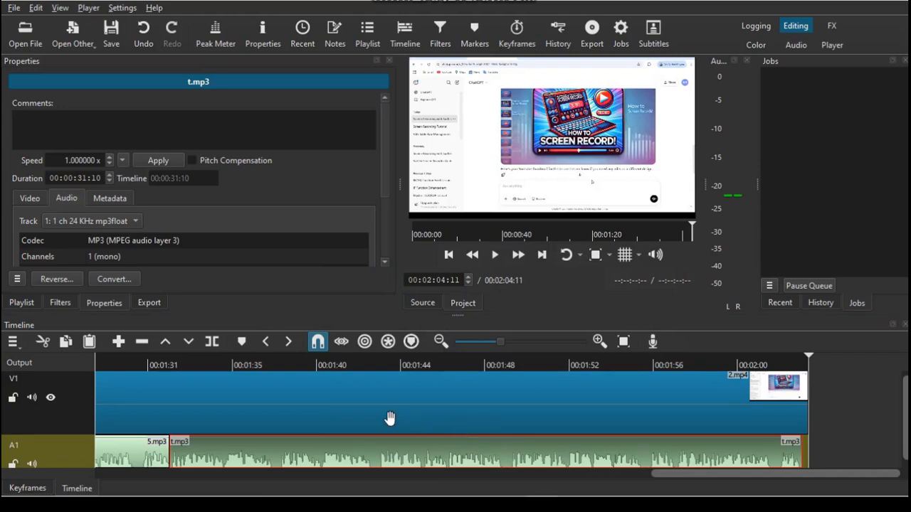
Export the timeline with the YouTube preset as an MP4 named "How to Generate YouTube Video Descriptions, Tags and Thumbnails".
{"action": "left_click", "coordinate": [150, 303]}
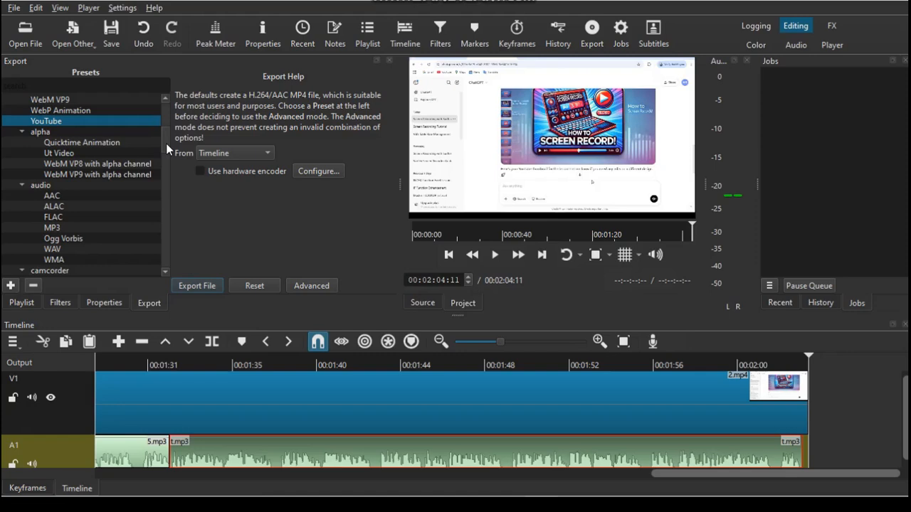
{"action": "mouse_move", "coordinate": [166, 143]}
{"action": "left_mouse_down"}
{"action": "mouse_move", "coordinate": [164, 259]}
{"action": "mouse_move", "coordinate": [163, 136]}
{"action": "left_mouse_up"}
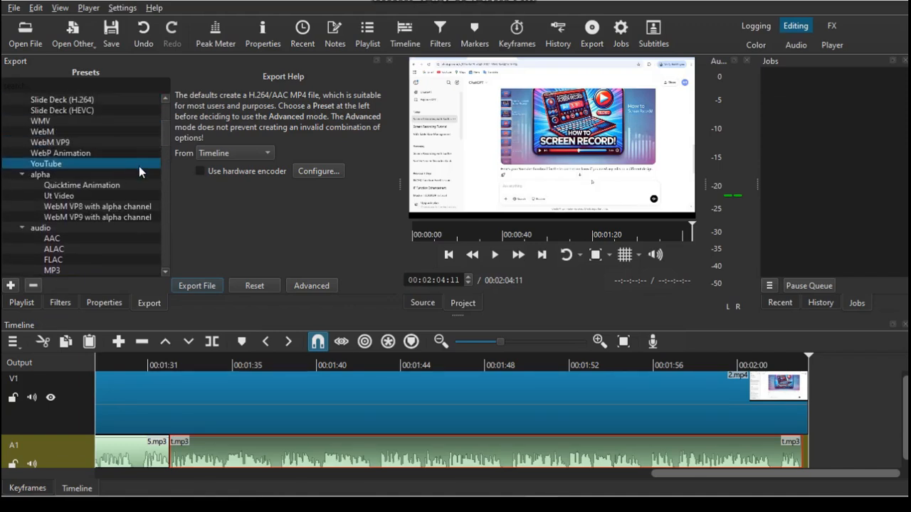
{"action": "left_click", "coordinate": [194, 285]}
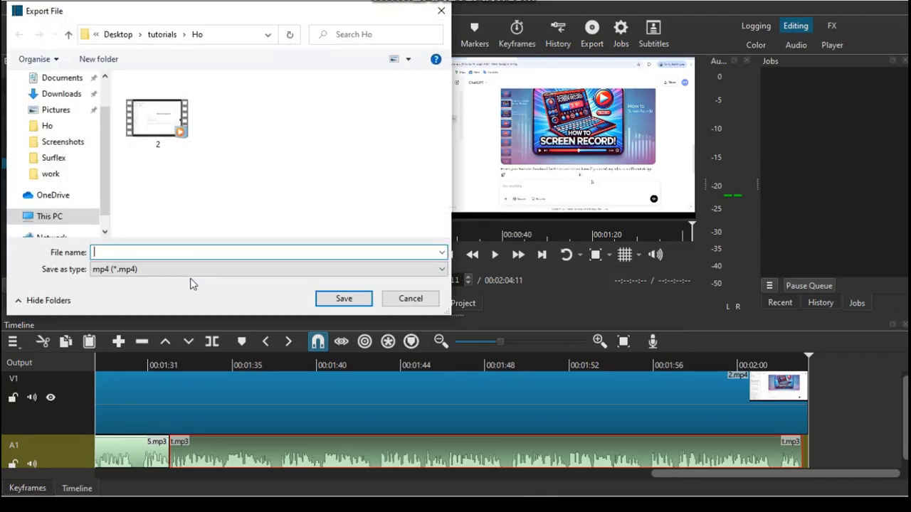
{"action": "left_click", "coordinate": [119, 251]}
{"action": "type", "text": "H"}
{"action": "type", "text": "ow to Gener"}
{"action": "type", "text": "ate YouTube Video Descriptions, Tags and Thumbnails"}
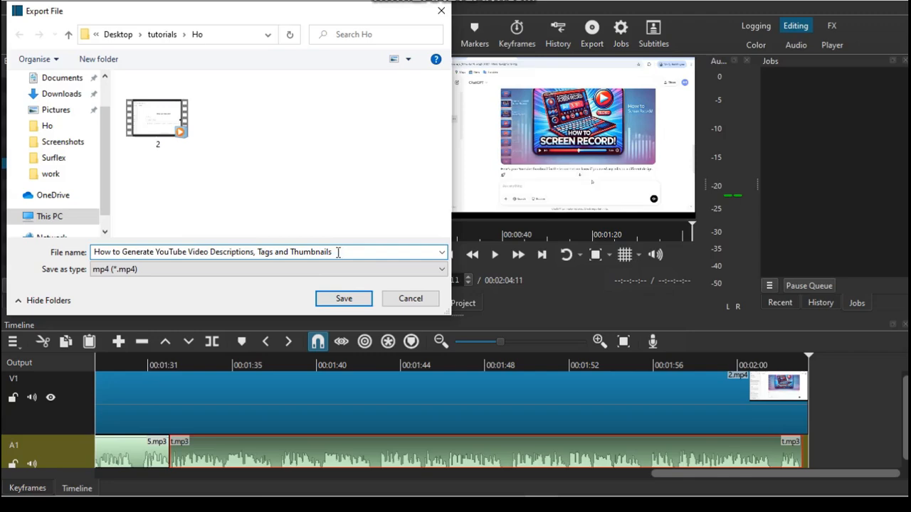
{"action": "left_click", "coordinate": [343, 299]}
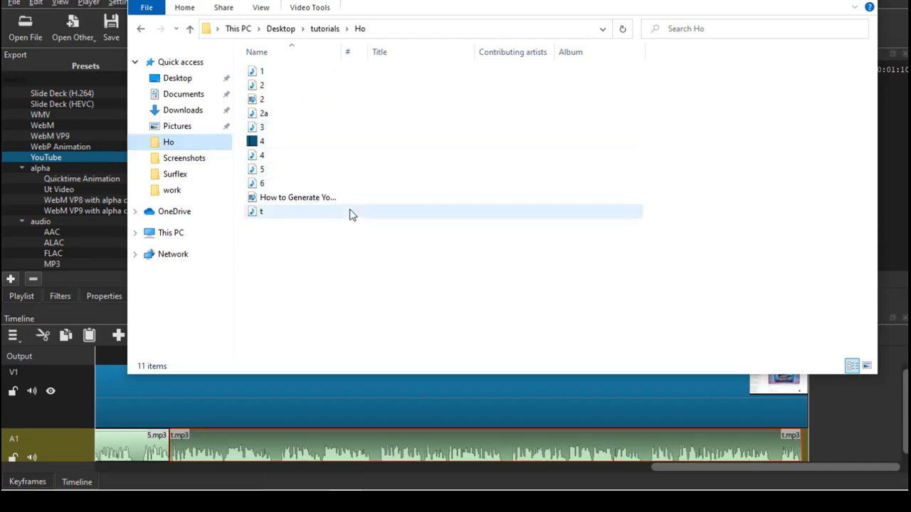
Open the exported video from the Ho folder in File Explorer and skip through it to about 00:40, 01:02 and 01:28.
{"action": "left_click", "coordinate": [866, 366]}
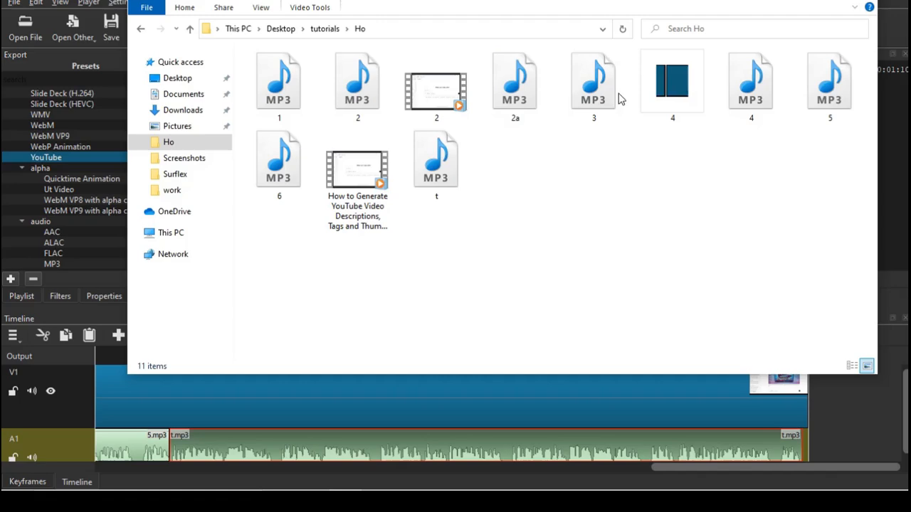
{"action": "left_click", "coordinate": [363, 184]}
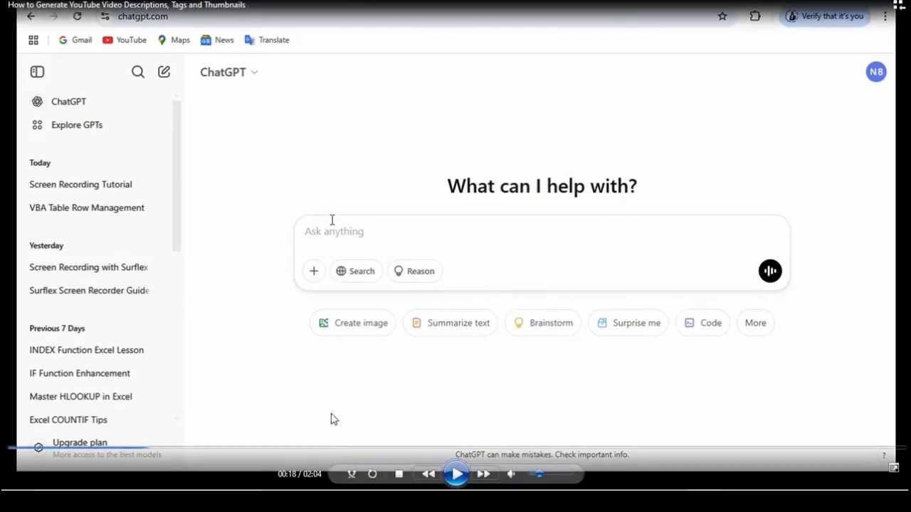
{"action": "left_click", "coordinate": [305, 448]}
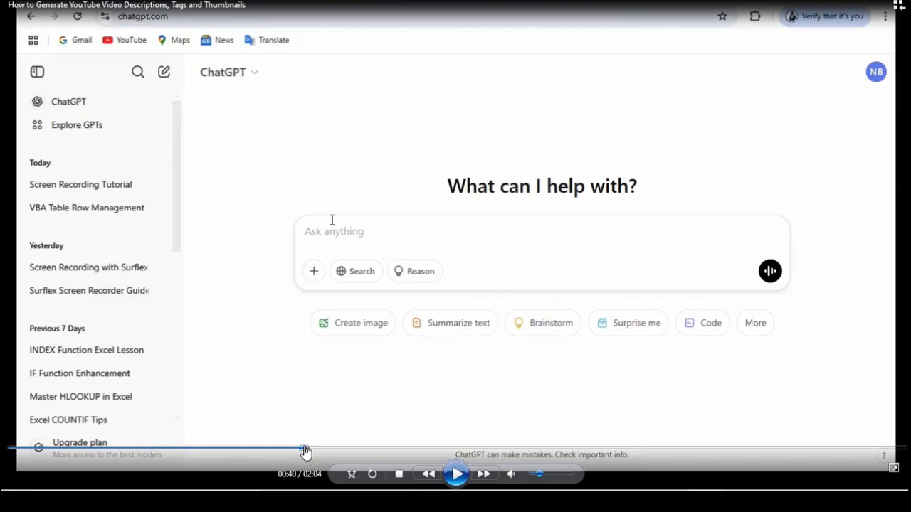
{"action": "left_click", "coordinate": [461, 448]}
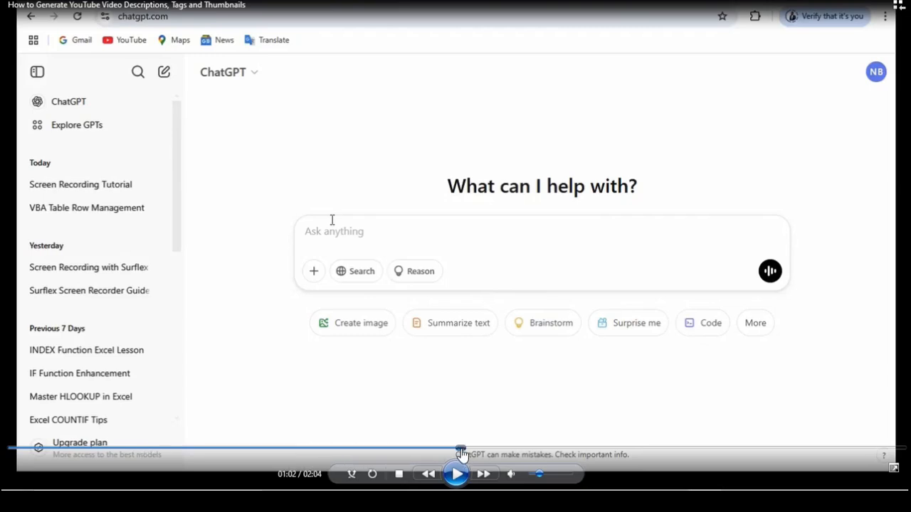
{"action": "left_click", "coordinate": [647, 448]}
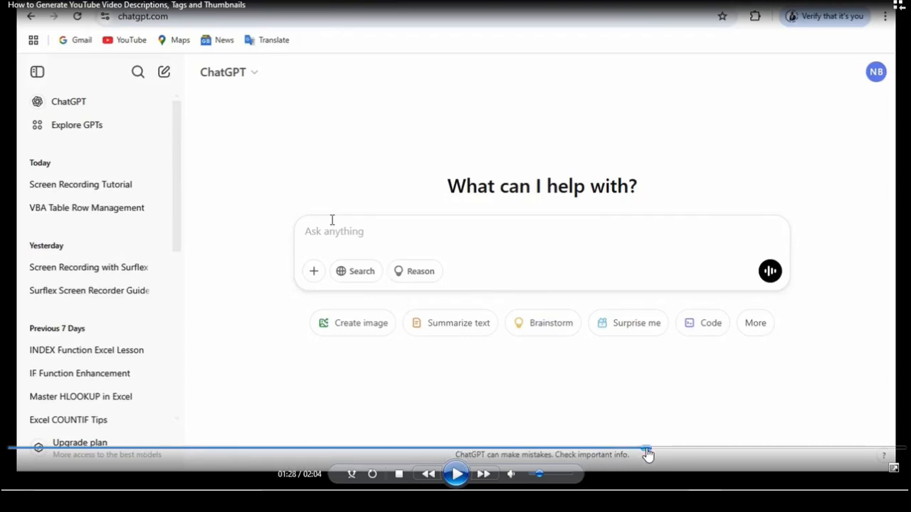